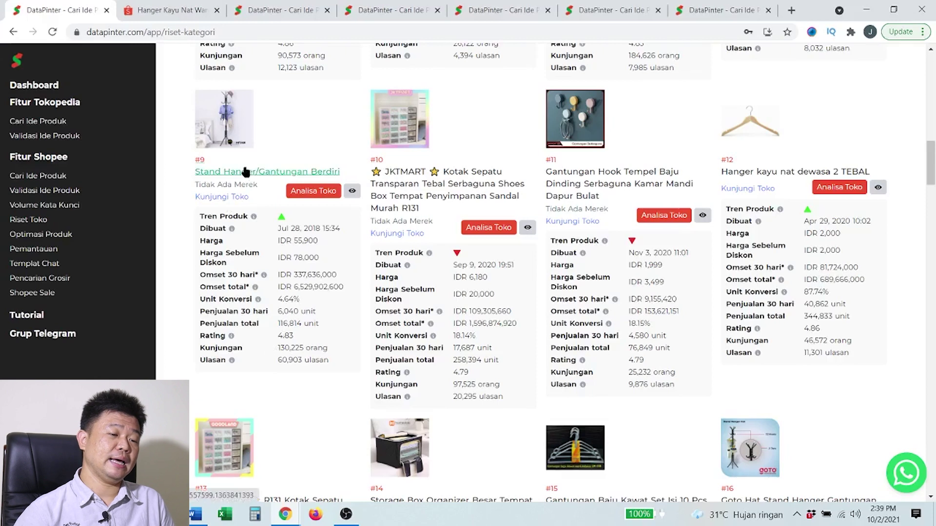
Step: Open the Stand Hanger/Gantungan Berdiri product in a new tab and look through its Shopee page
right_click(246, 175)
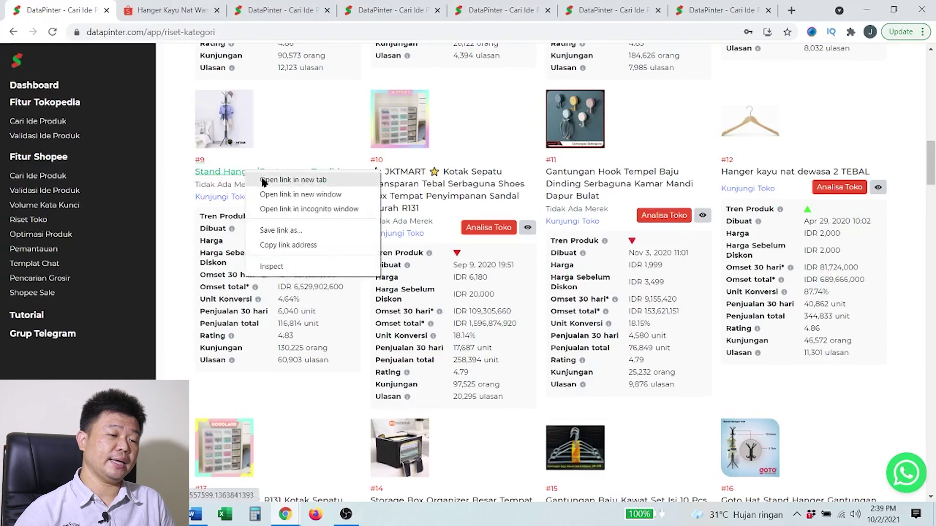
click(262, 180)
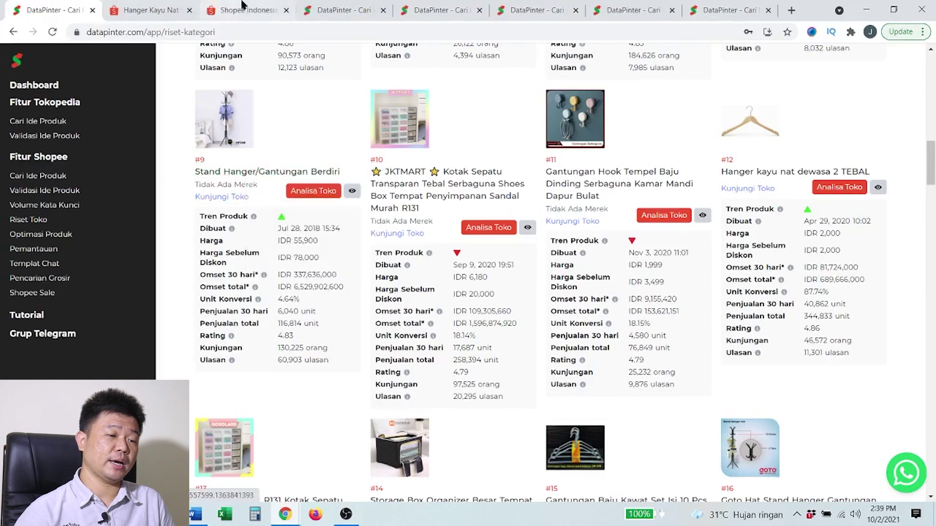
click(244, 10)
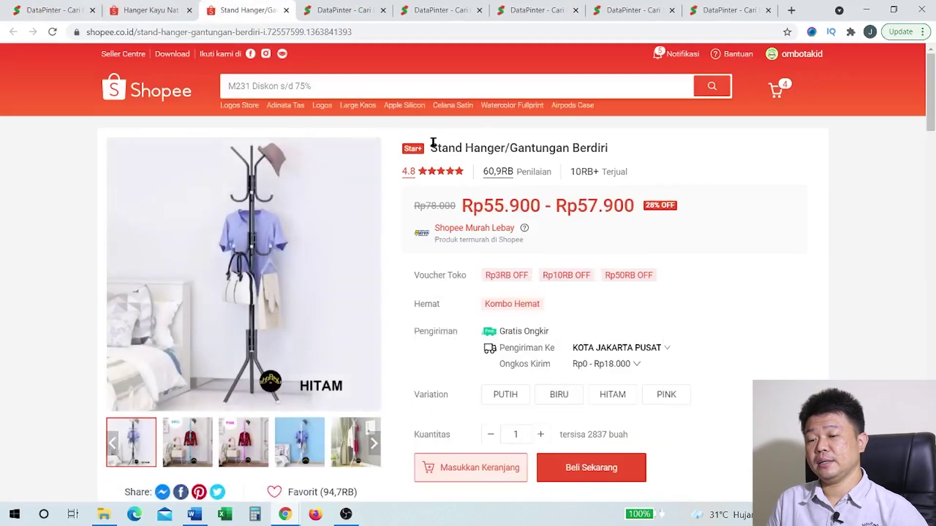
scroll(309, 290, down, 7)
scroll(309, 288, down, 3)
scroll(309, 283, up, 11)
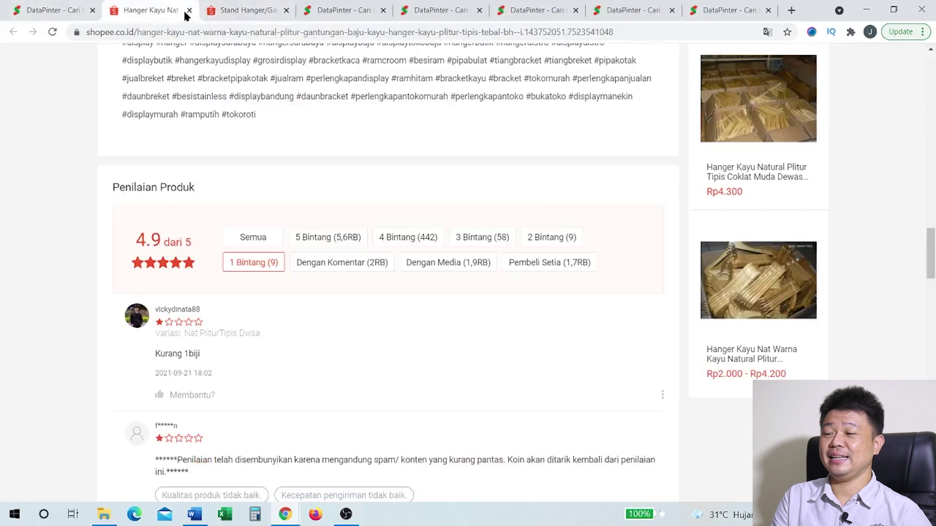
Step: Close the Hanger Kayu Nat product page and copy the title of the Stand Hanger/Gantungan Berdiri listing
click(189, 11)
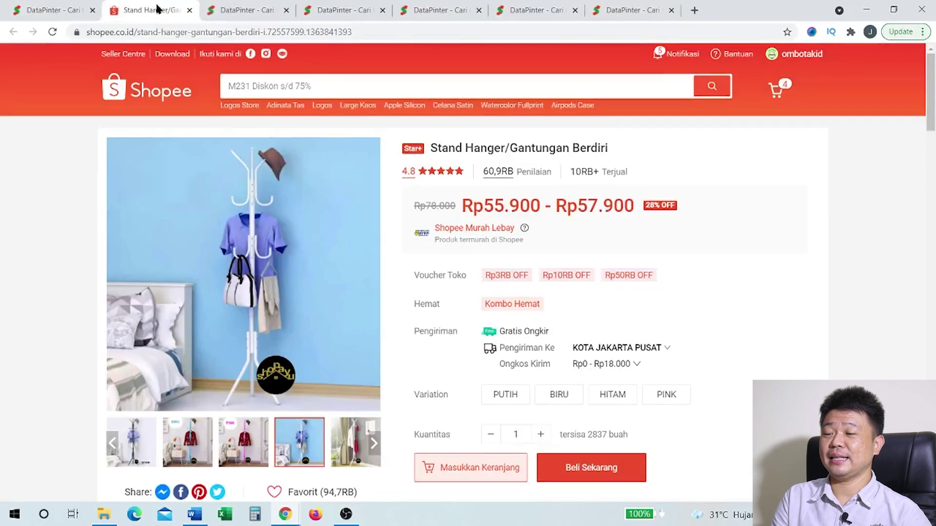
triple_click(508, 142)
key(ctrl+c)
Step: Return to DataPinter and run a Shopee product idea validation search for "Stand Hanger", using the copied title without "/Gantungan Berdiri"
click(73, 10)
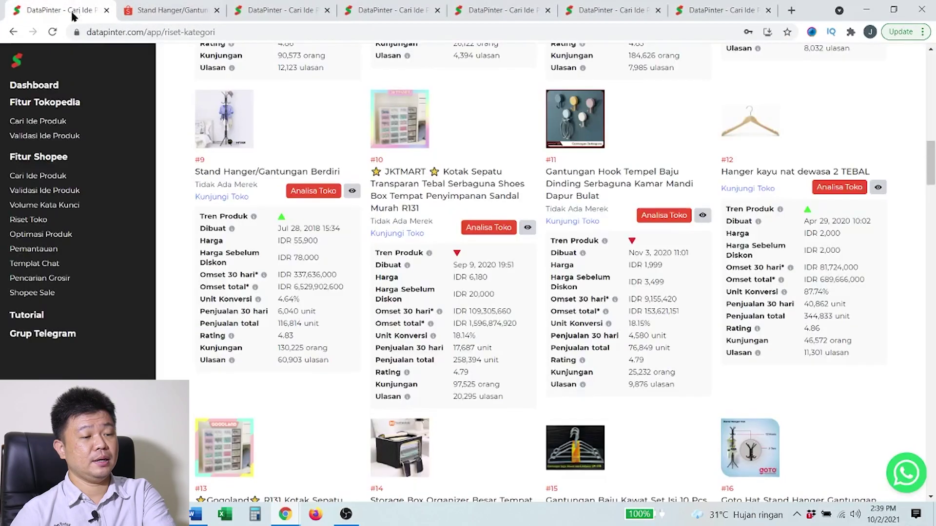
click(47, 191)
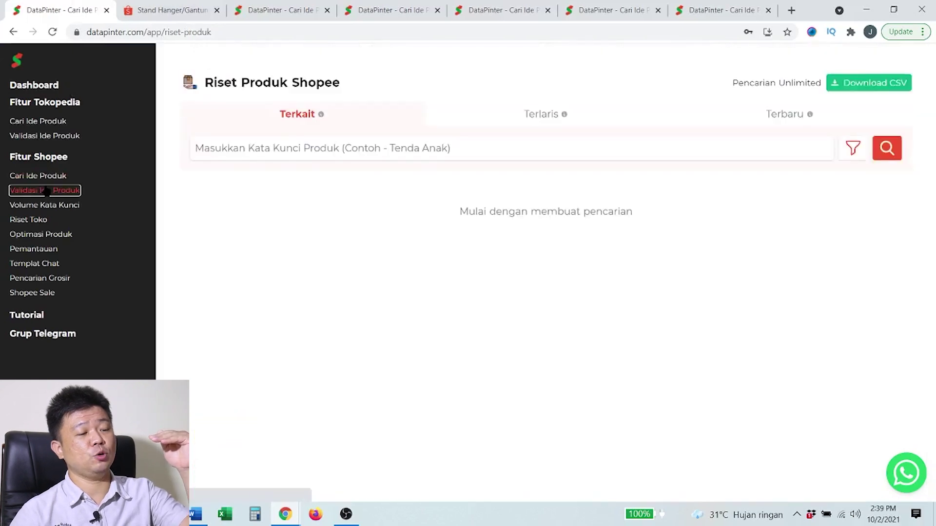
click(280, 146)
key(ctrl+v)
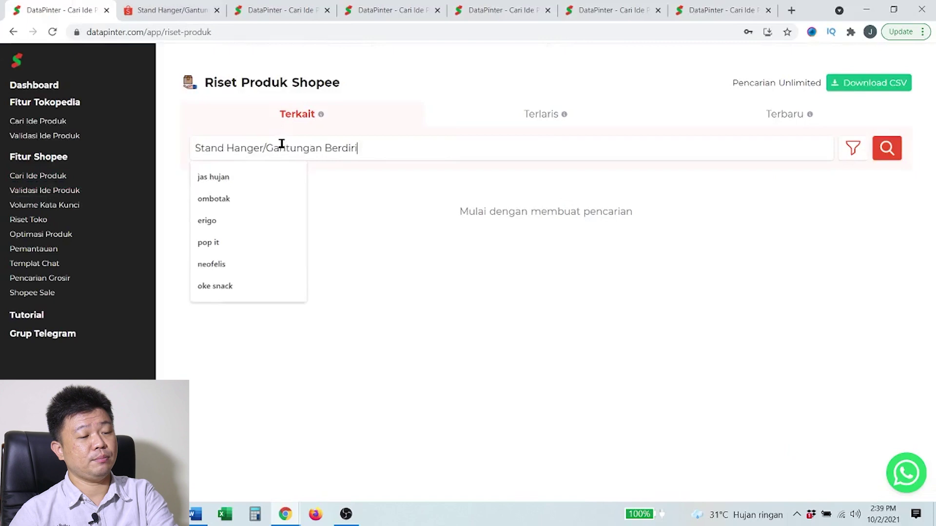
drag(262, 152, 370, 157)
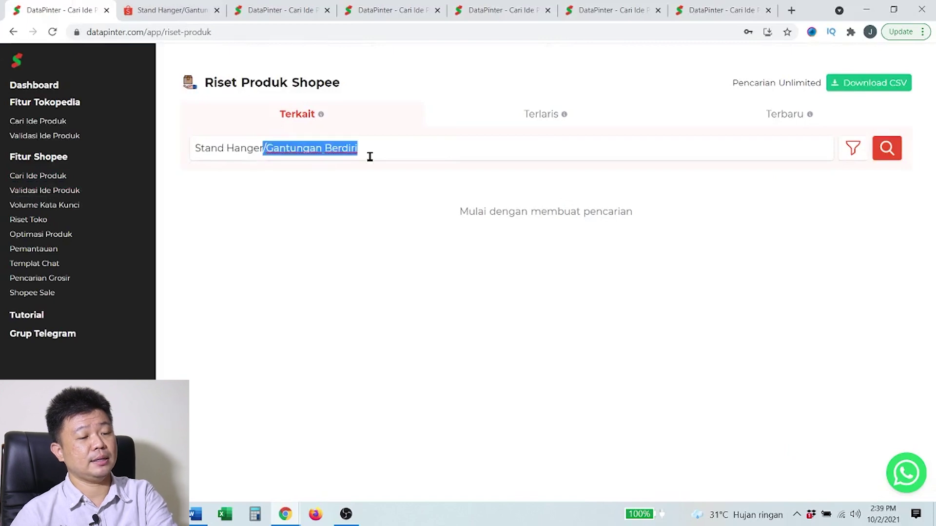
key(BackSpace)
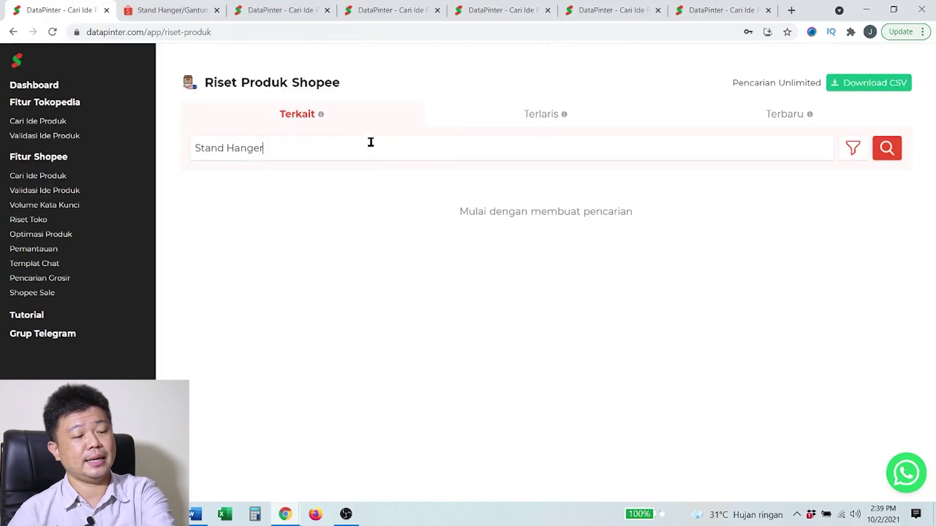
click(884, 148)
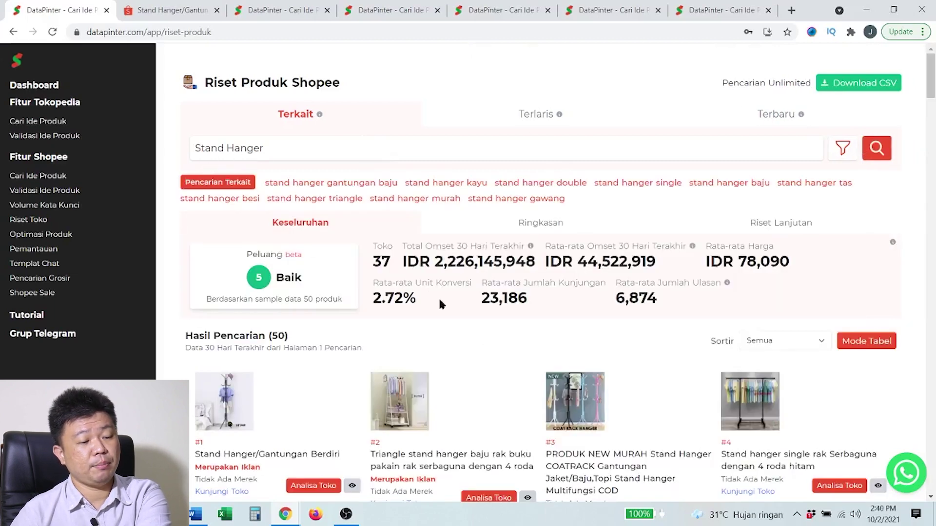
Step: View the breakdown of the opportunity score for the Stand Hanger search and close it
click(324, 274)
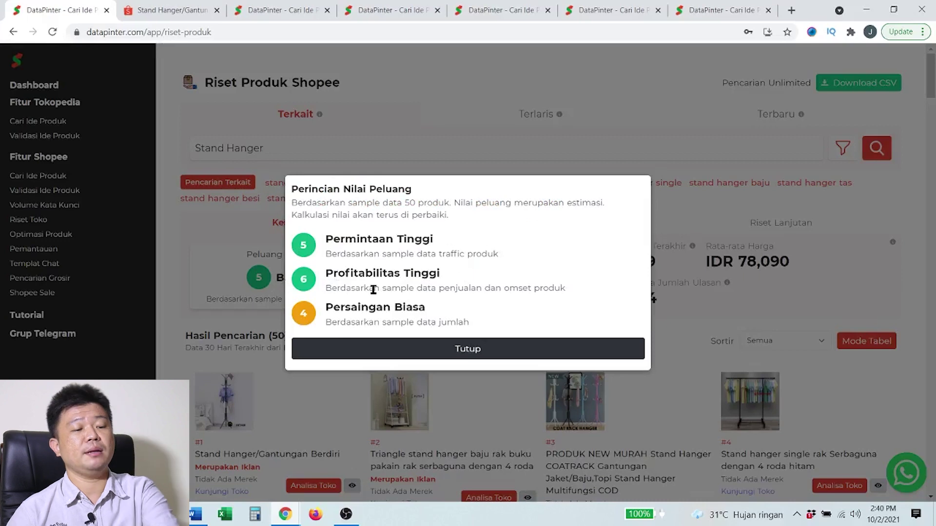
click(452, 359)
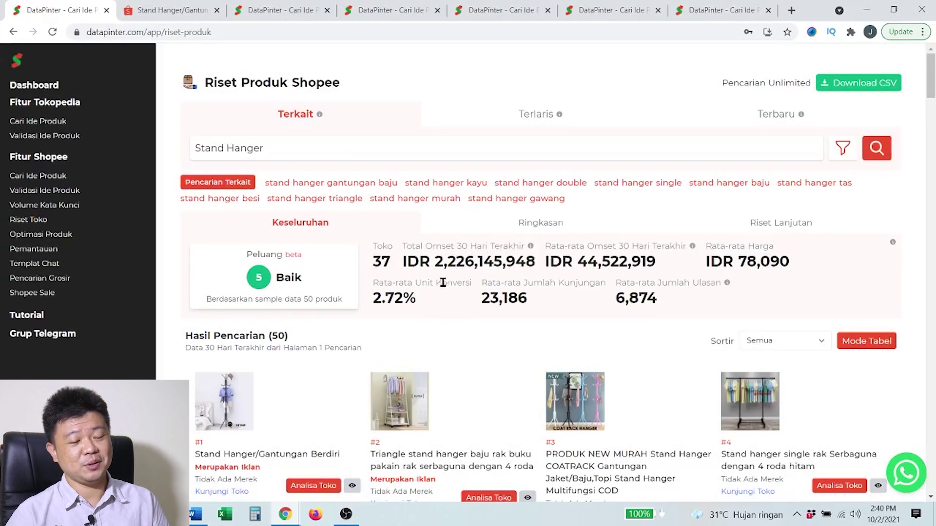
Step: Compare the prices and sales data of the first Stand Hanger search results, including the COATRACK and single-rack listings
scroll(882, 299, down, 4)
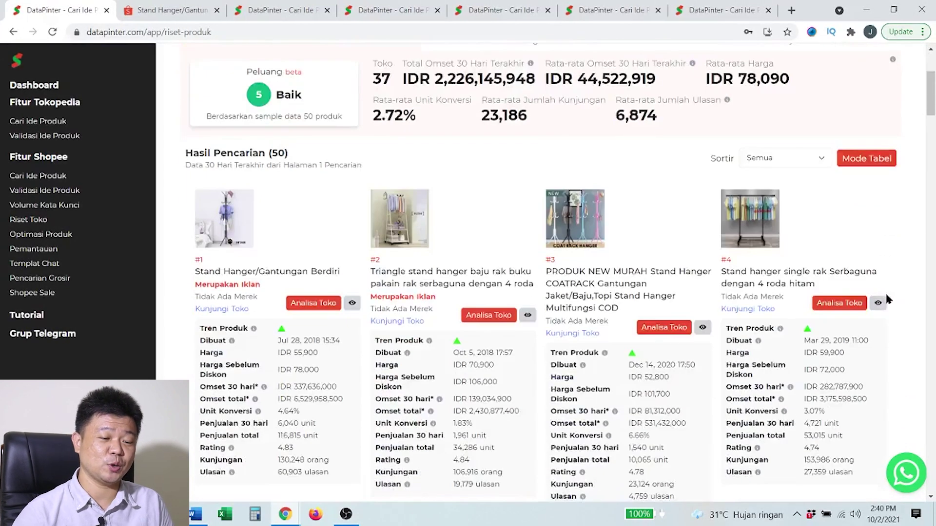
scroll(886, 298, down, 1)
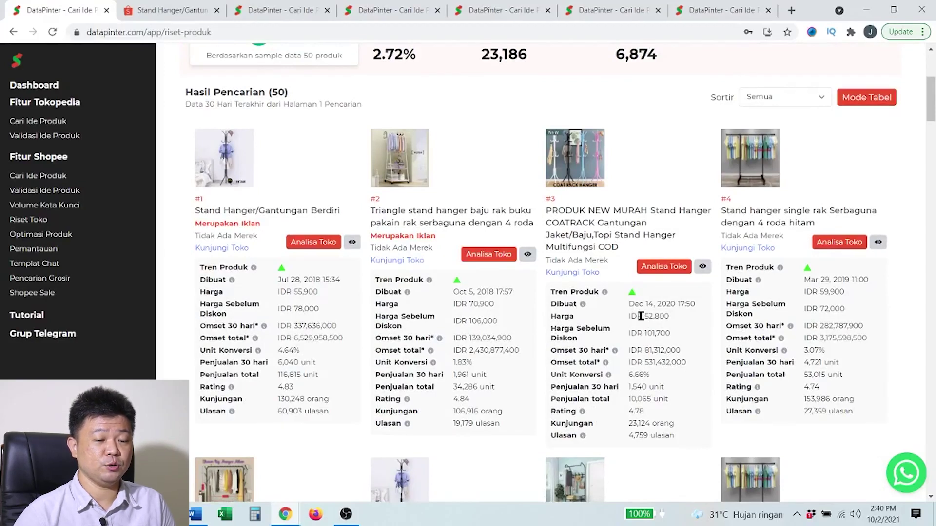
drag(642, 316, 690, 318)
drag(818, 292, 844, 294)
scroll(839, 303, down, 5)
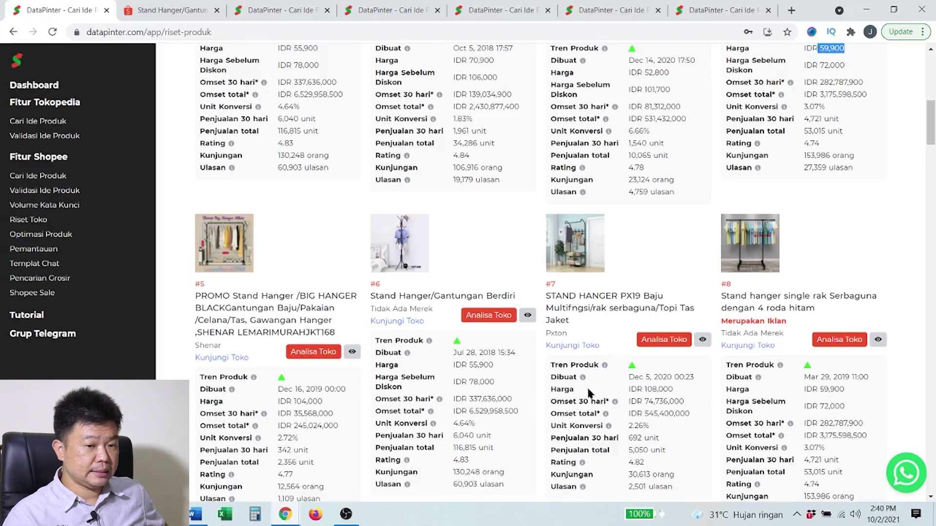
scroll(591, 393, up, 1)
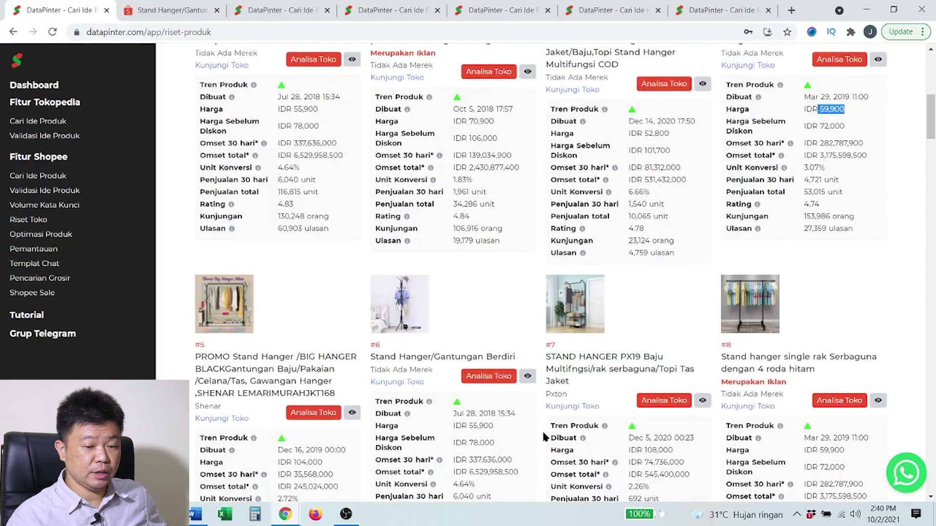
scroll(543, 437, down, 3)
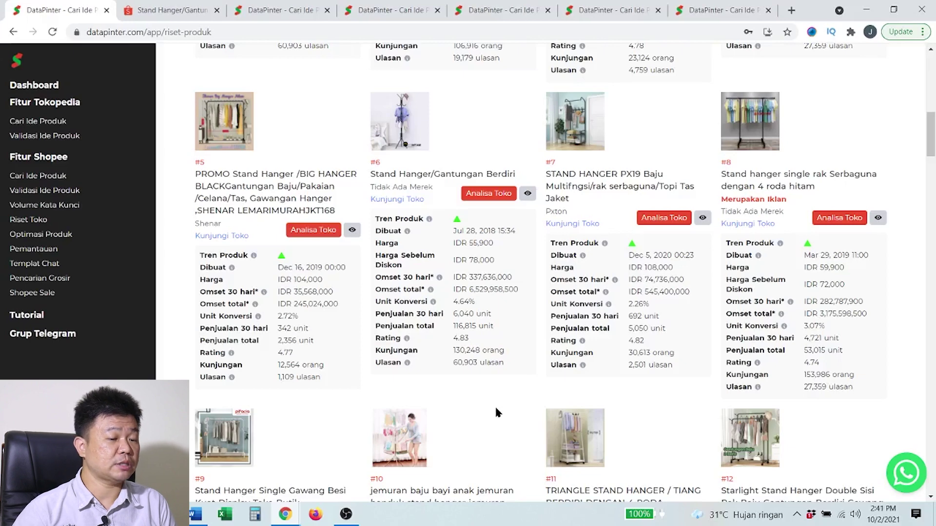
scroll(496, 413, up, 5)
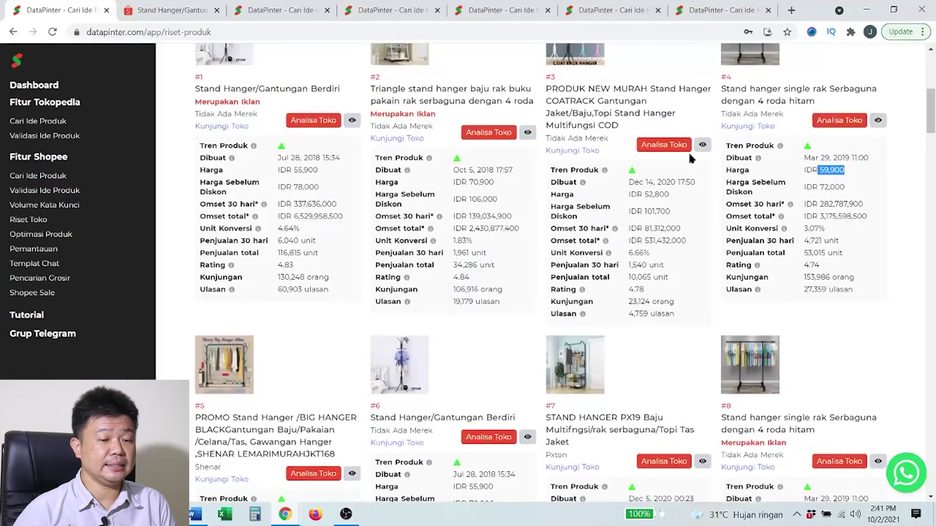
scroll(634, 195, up, 1)
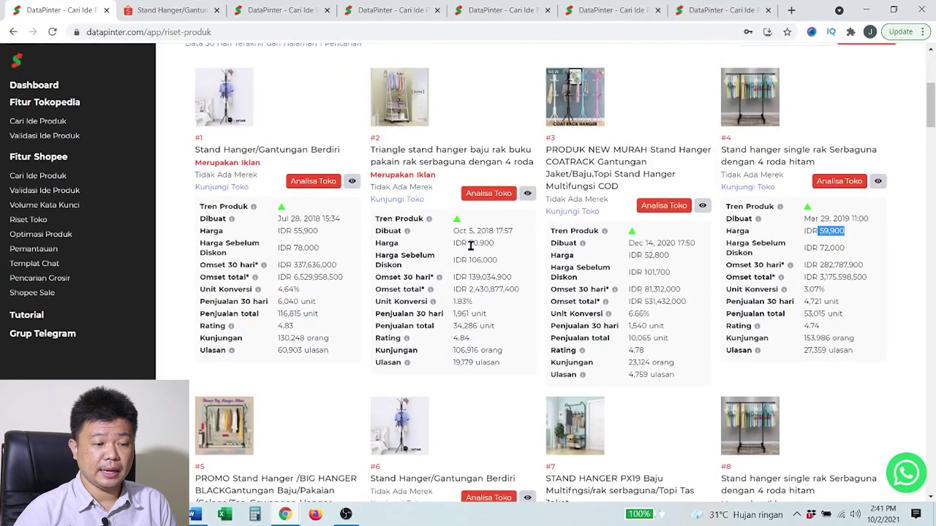
Step: Check the creation date and 30-day revenue of the COATRACK stand hanger against the other results
drag(635, 243, 677, 243)
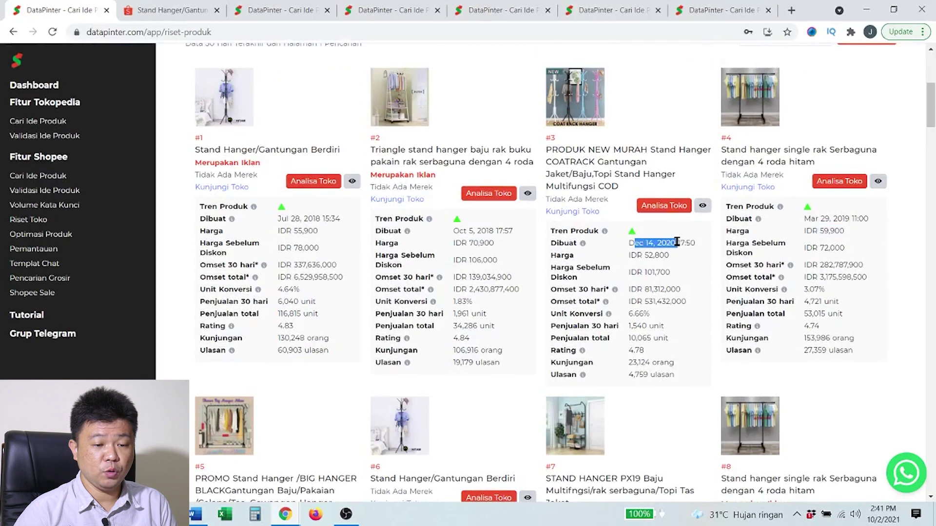
drag(642, 289, 681, 289)
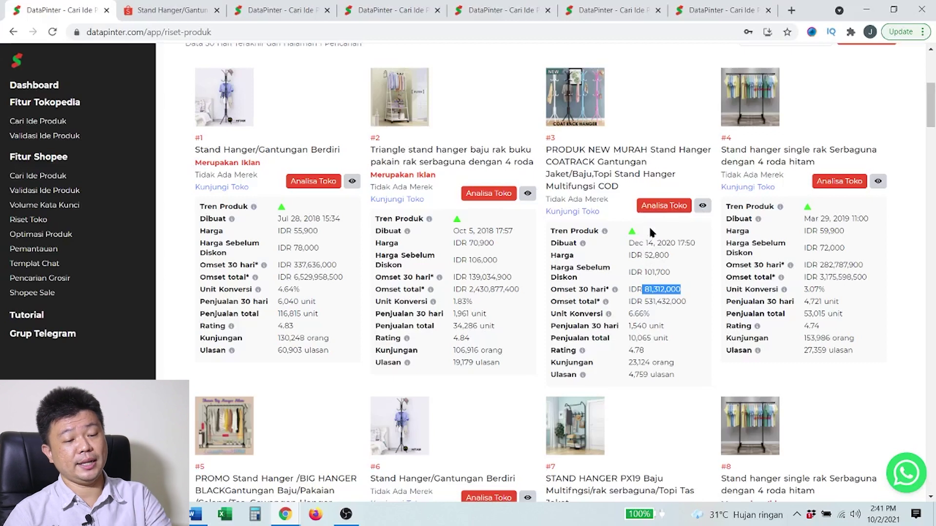
scroll(651, 233, down, 3)
scroll(652, 232, down, 3)
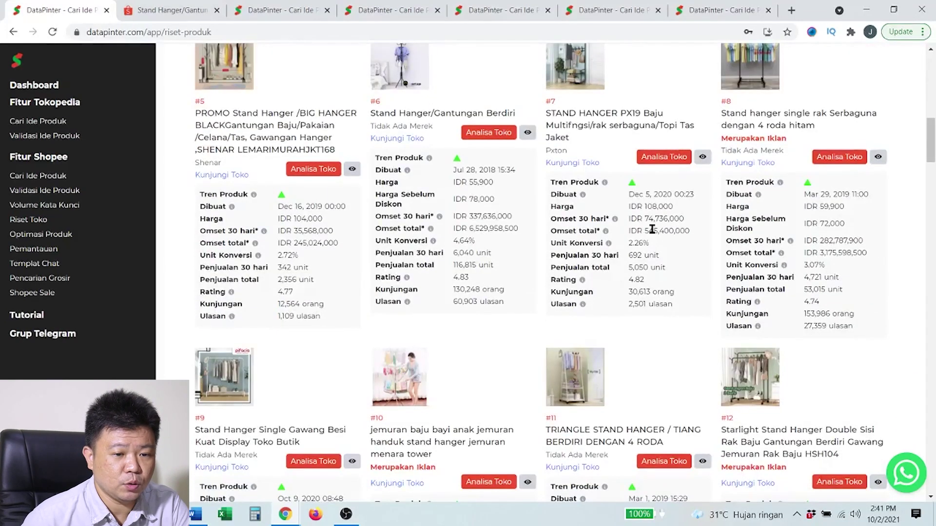
scroll(651, 229, up, 6)
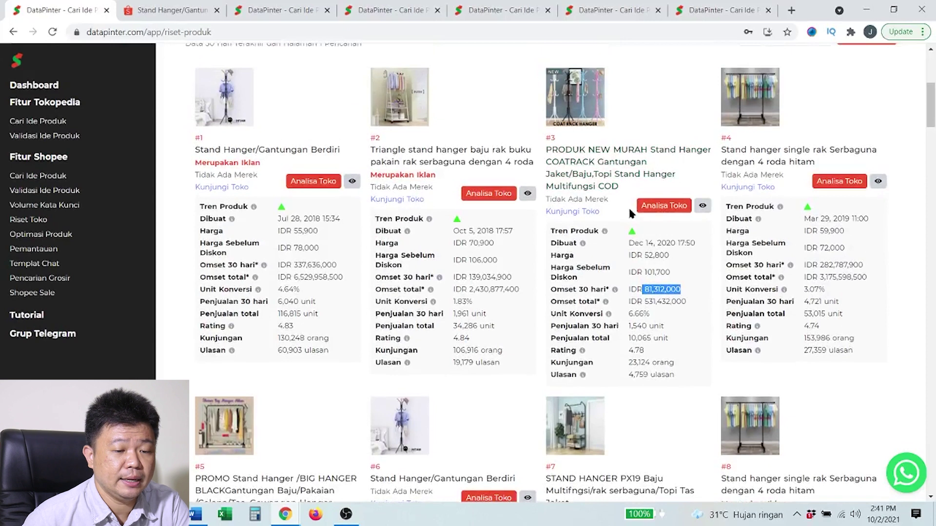
Step: Open the store analysis for the COATRACK stand hanger's seller and review the store's revenue figures and product list
click(658, 207)
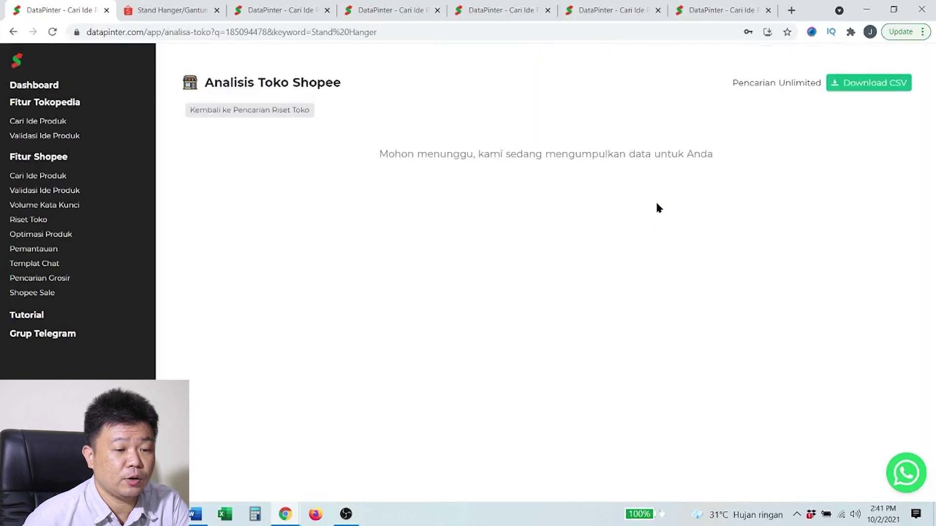
scroll(634, 252, down, 3)
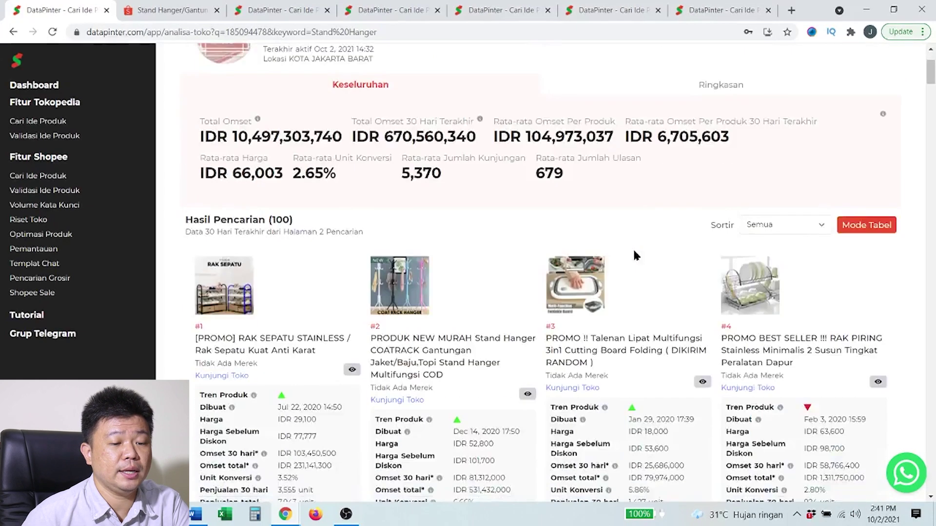
scroll(635, 252, down, 3)
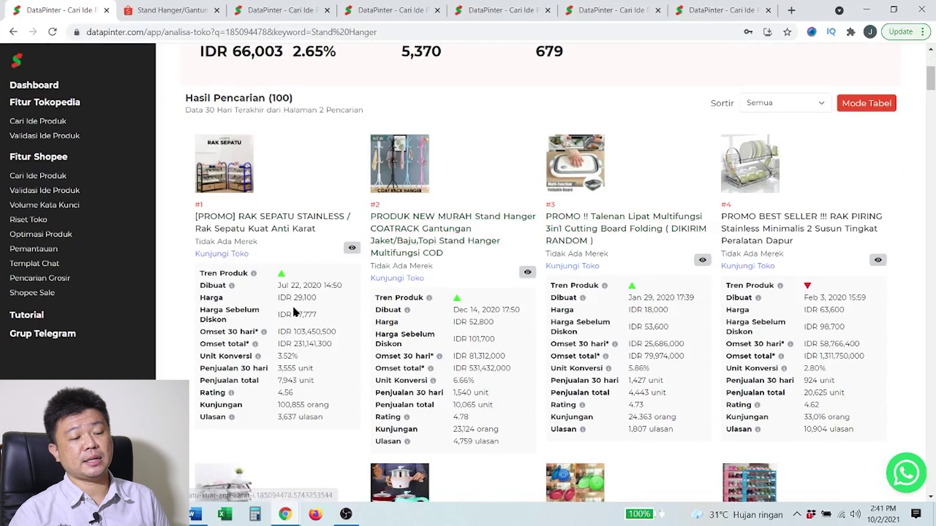
scroll(502, 265, up, 1)
scroll(501, 265, up, 1)
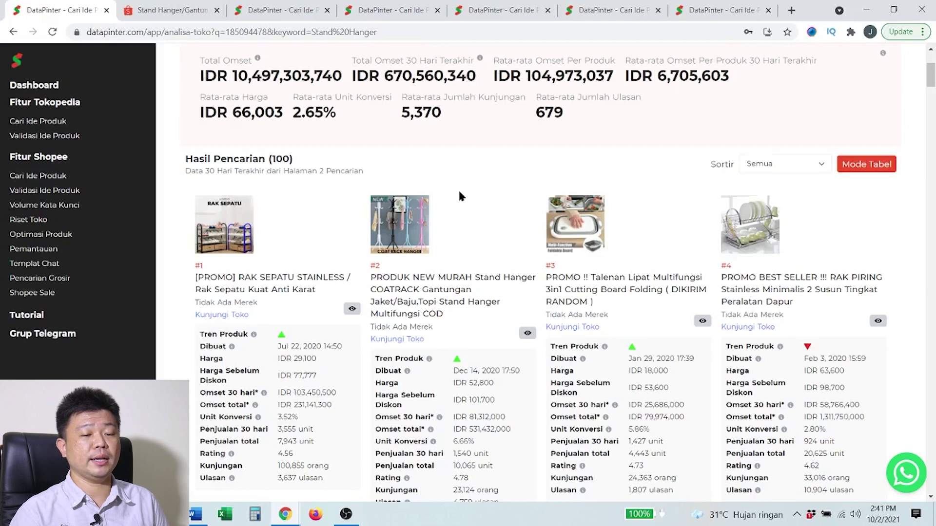
scroll(461, 197, down, 3)
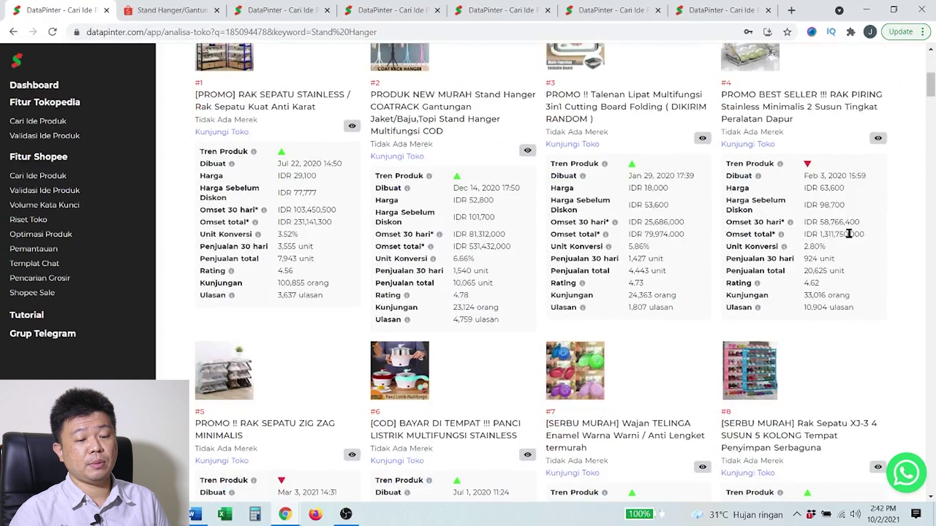
scroll(848, 234, down, 3)
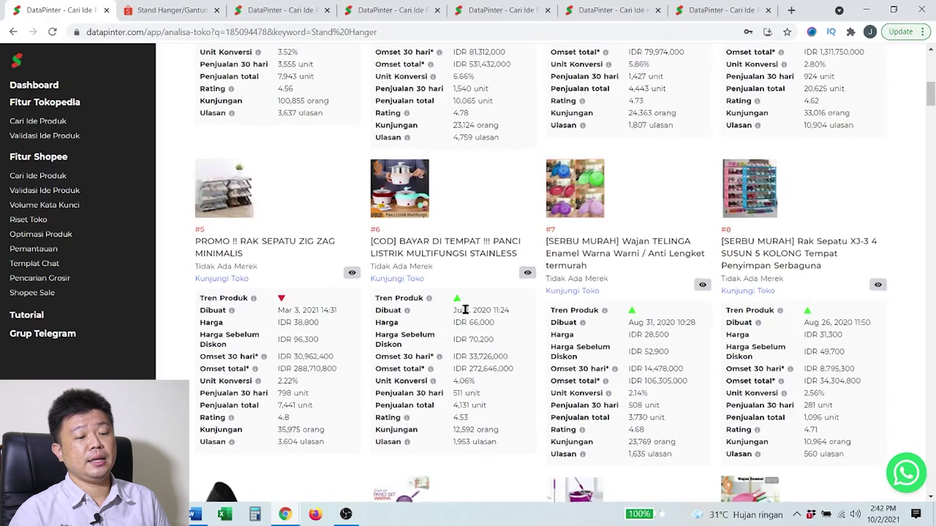
scroll(474, 150, up, 2)
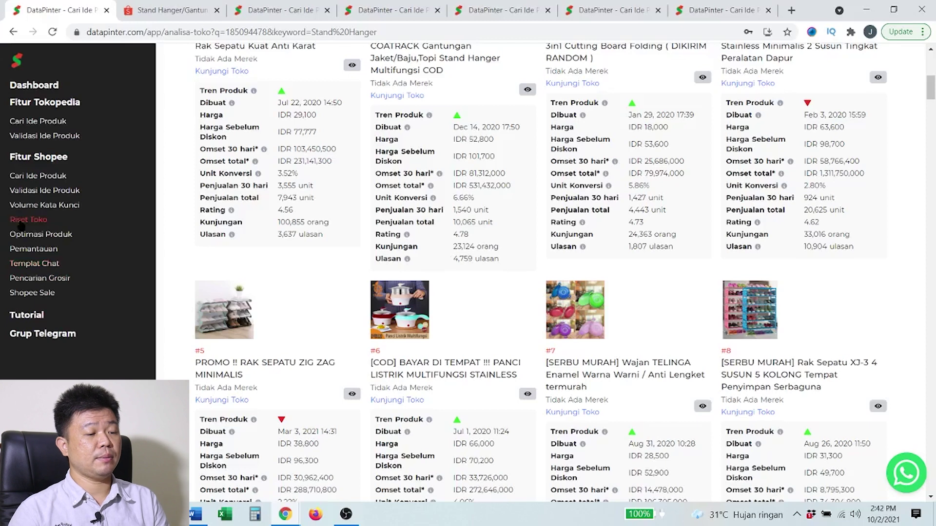
Step: Look up the Shopee keyword search volume for "gantungan berdiri"
click(64, 206)
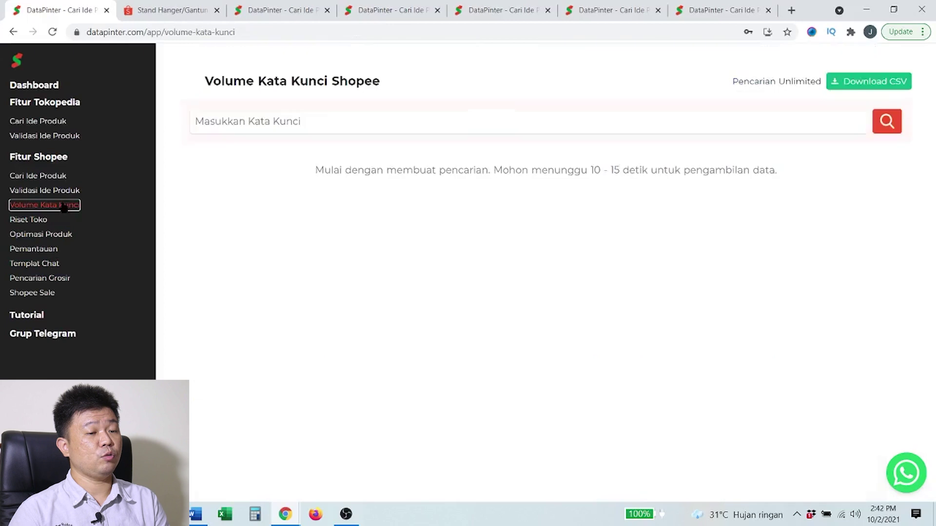
click(330, 126)
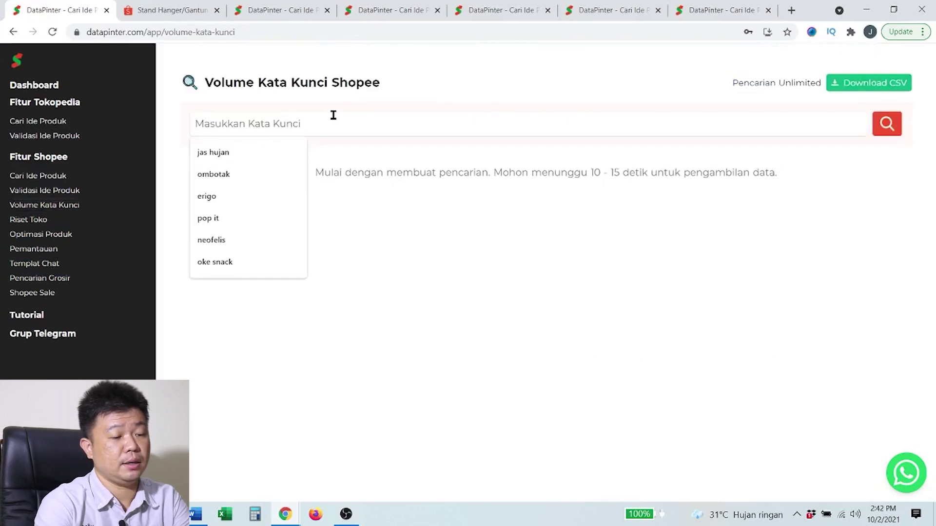
text(gantungan berdiri)
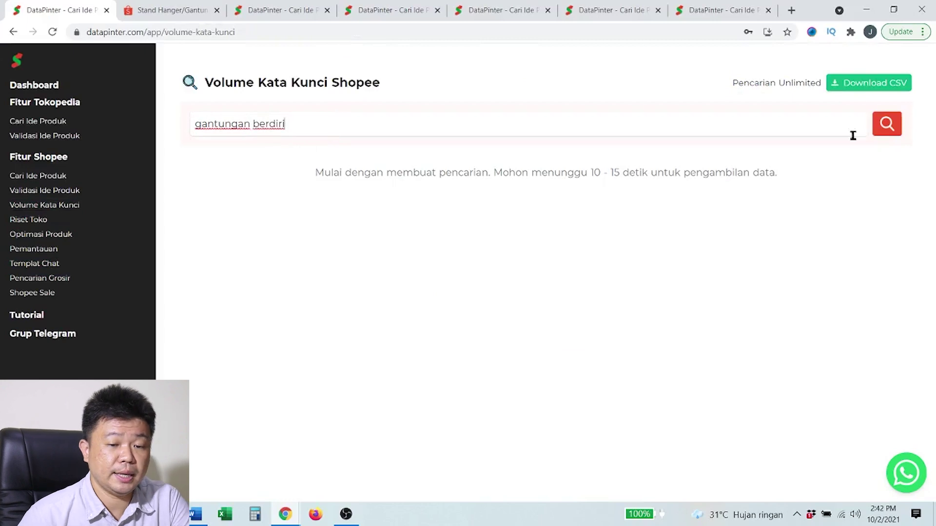
click(896, 128)
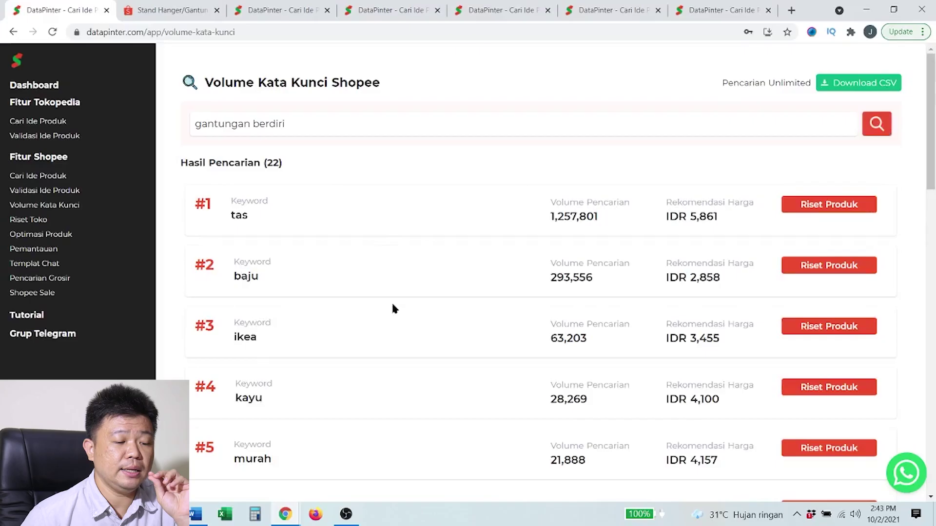
Step: Review the search volumes and recommended prices of all related keywords found for "gantungan berdiri"
scroll(389, 300, down, 3)
scroll(389, 302, down, 5)
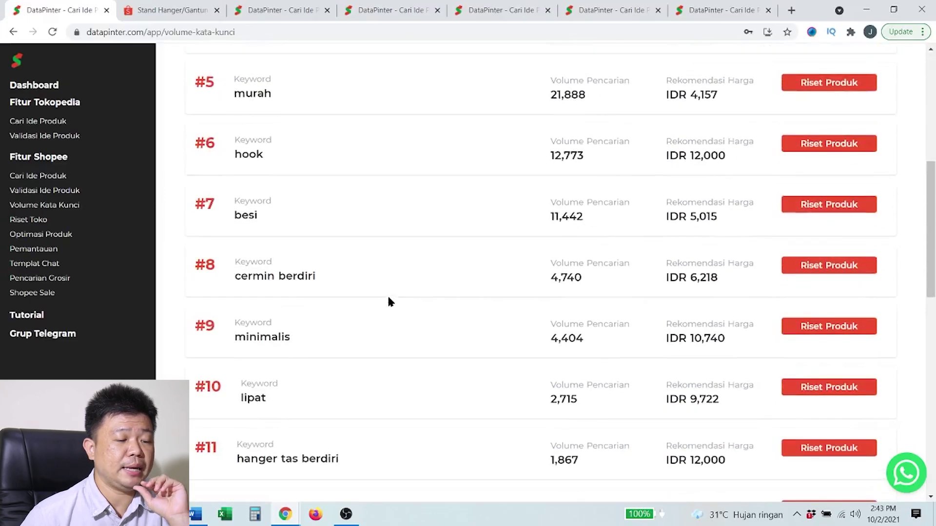
scroll(389, 302, down, 5)
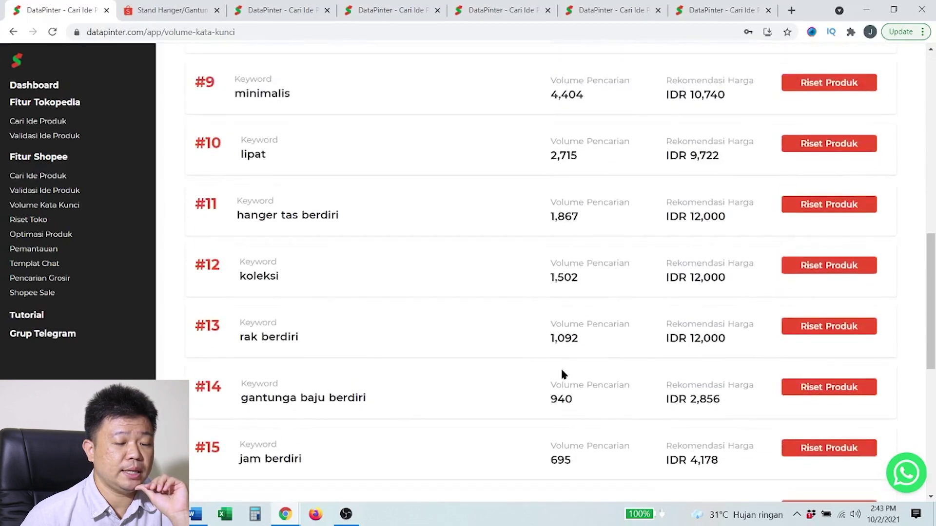
scroll(536, 407, down, 3)
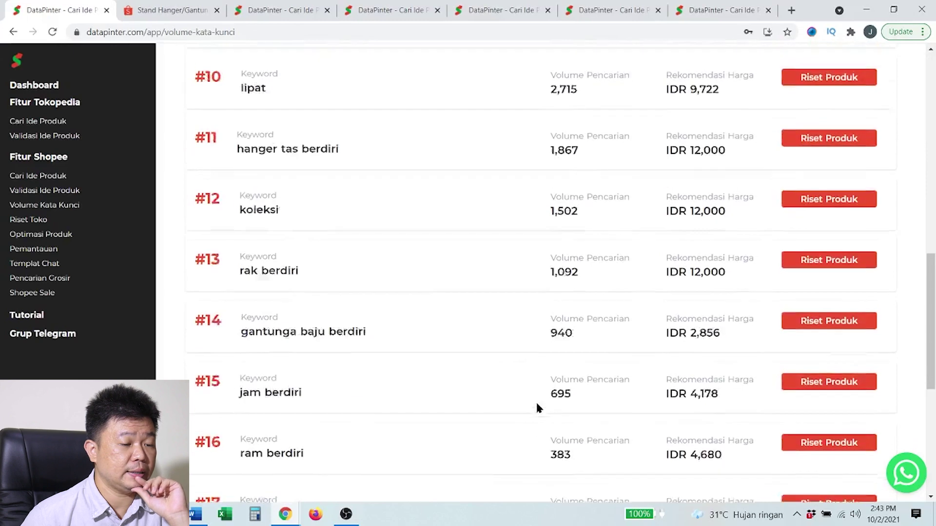
scroll(478, 349, up, 2)
scroll(341, 331, down, 3)
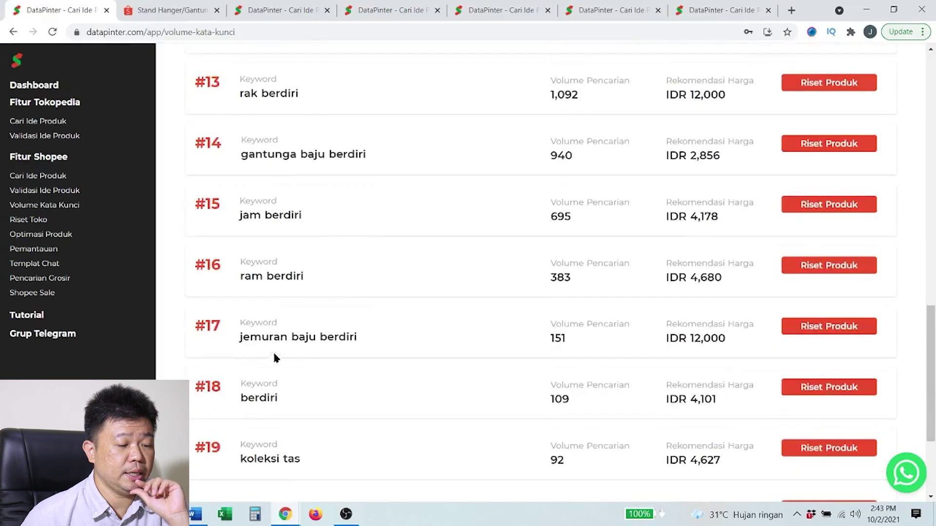
scroll(605, 329, down, 3)
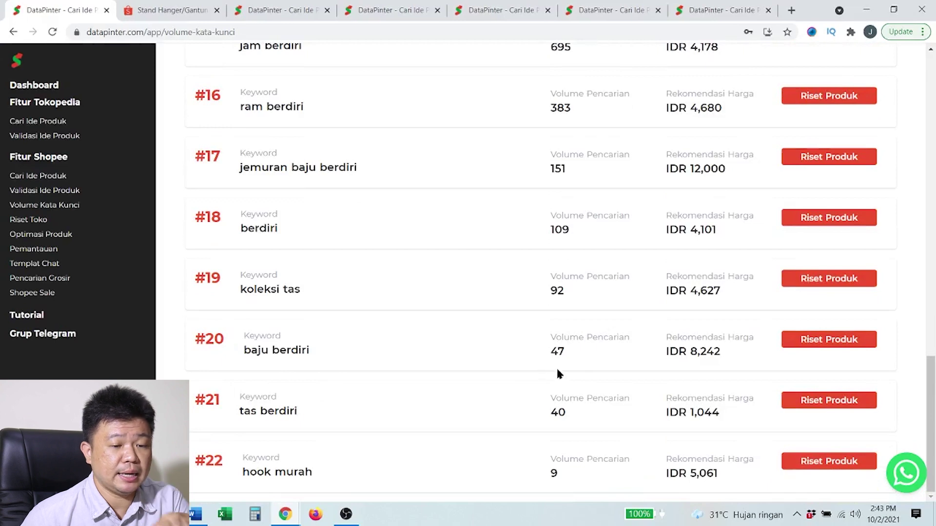
scroll(341, 292, up, 2)
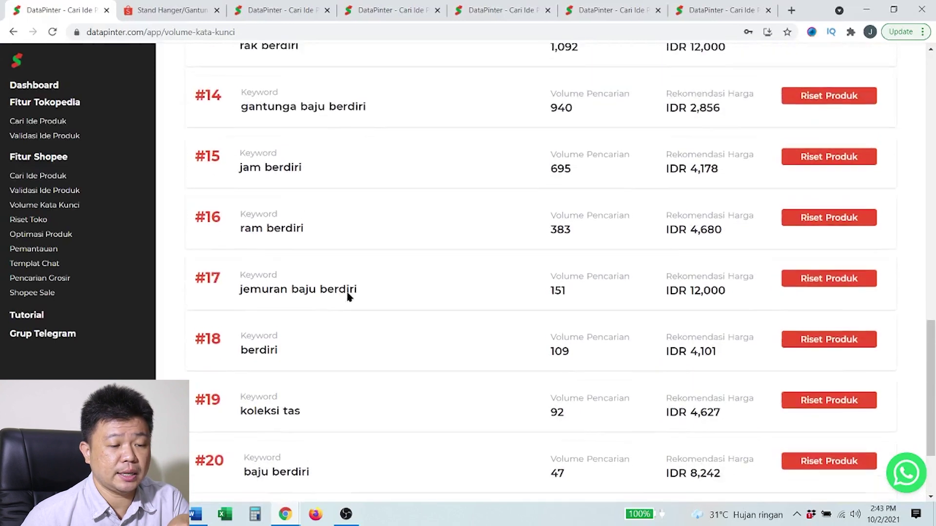
Step: Open the product research for the keyword "gantunga baju berdiri" and examine the sales data of its best-selling listings
click(838, 101)
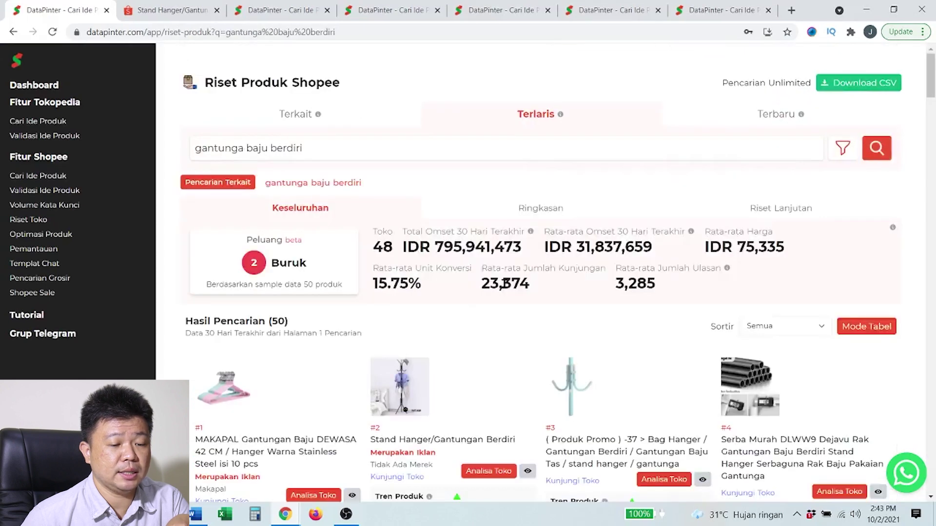
scroll(505, 283, down, 5)
scroll(670, 456, down, 5)
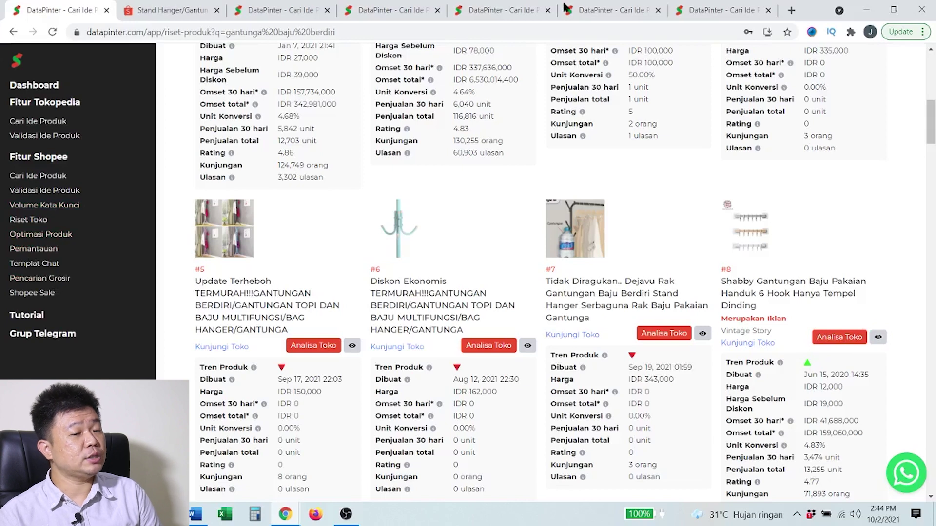
Step: Search Shopee wholesale products for the keyword "gantungan berdiri" and review the summary of the results
click(49, 277)
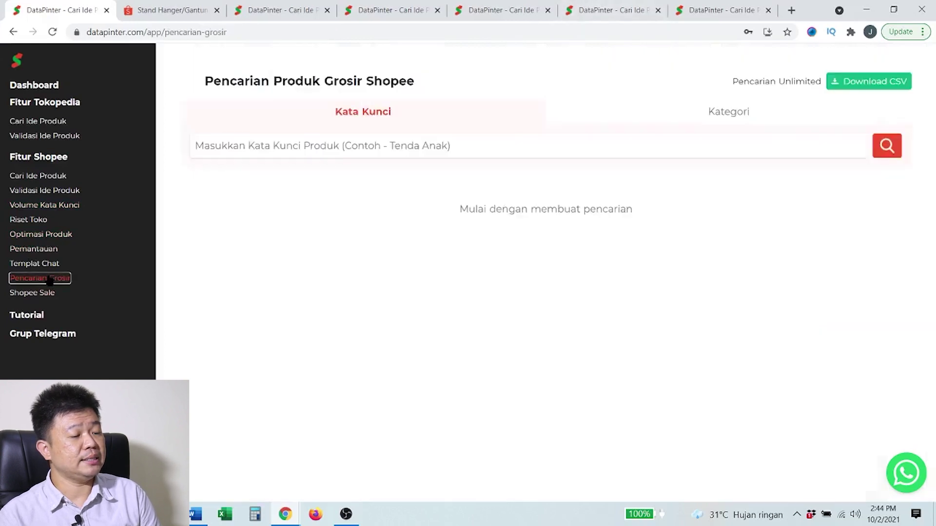
click(409, 149)
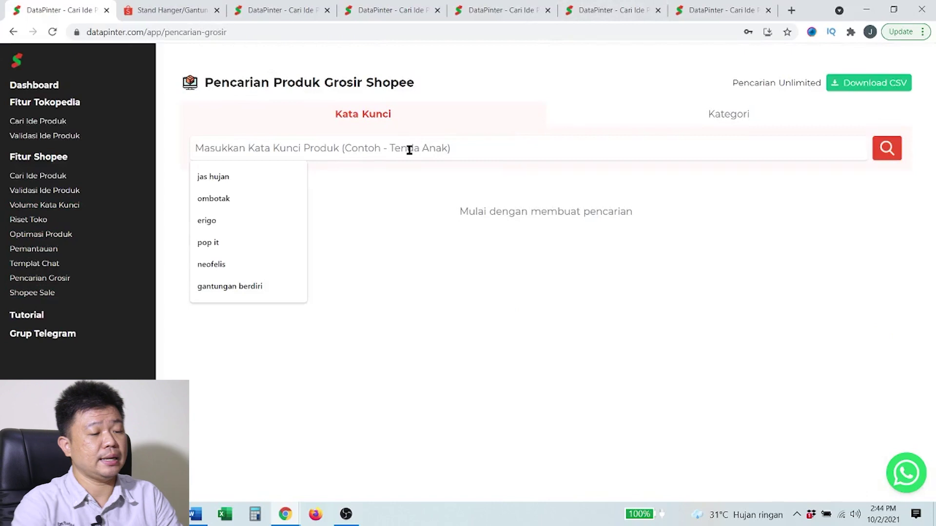
click(265, 283)
click(875, 150)
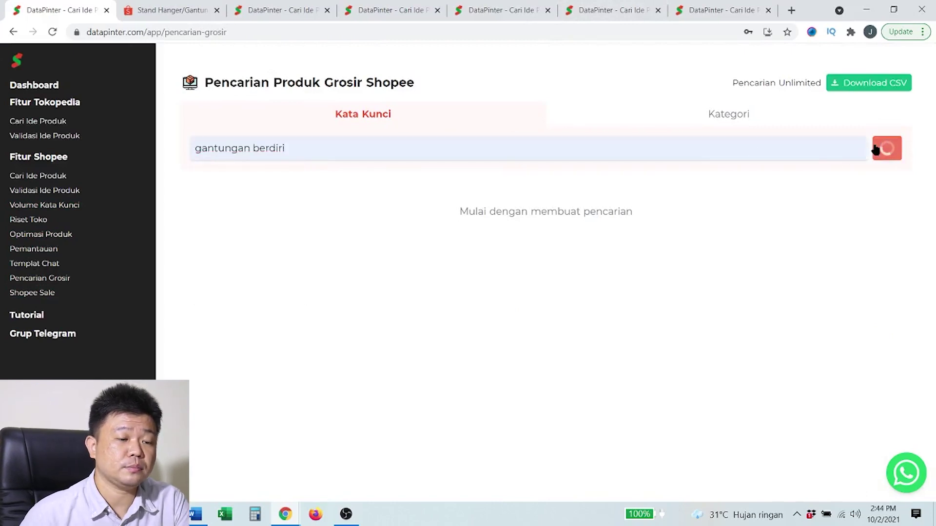
scroll(837, 185, down, 4)
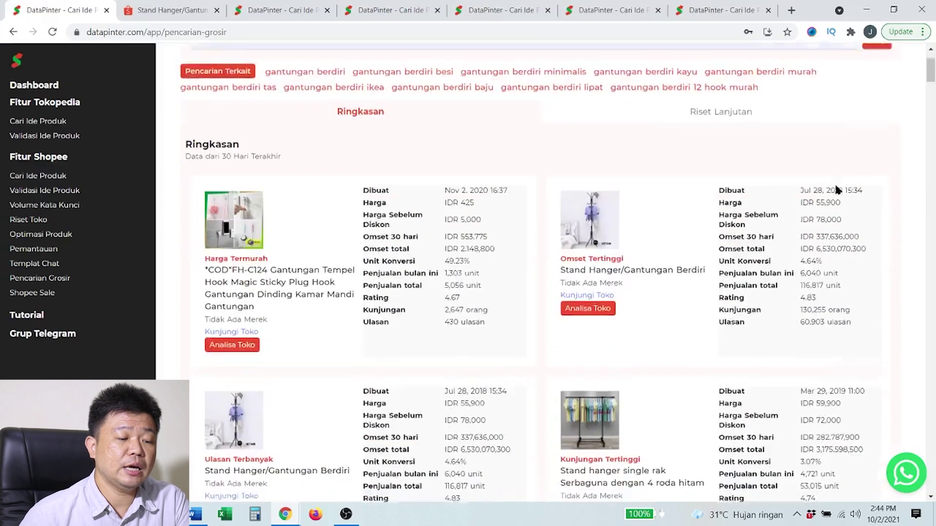